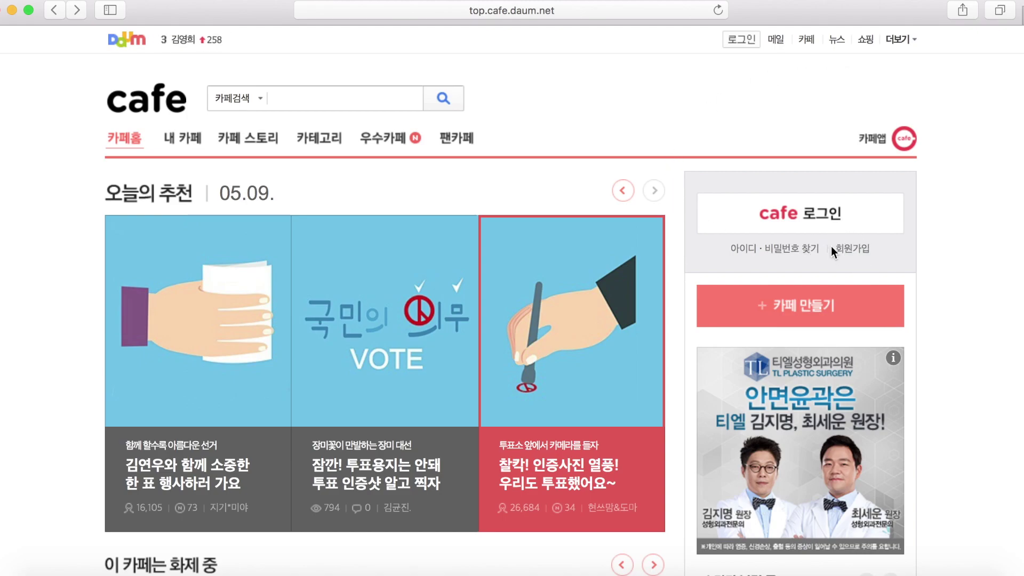
# Start a new Daum account by agreeing to the service and personal information terms
pyautogui.click(846, 249)
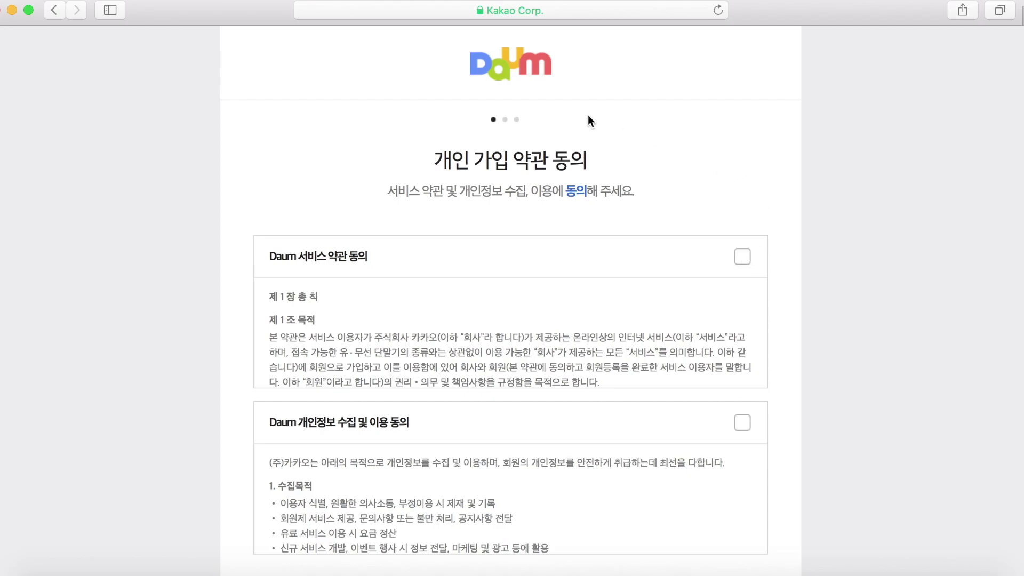
pyautogui.click(739, 256)
pyautogui.click(743, 423)
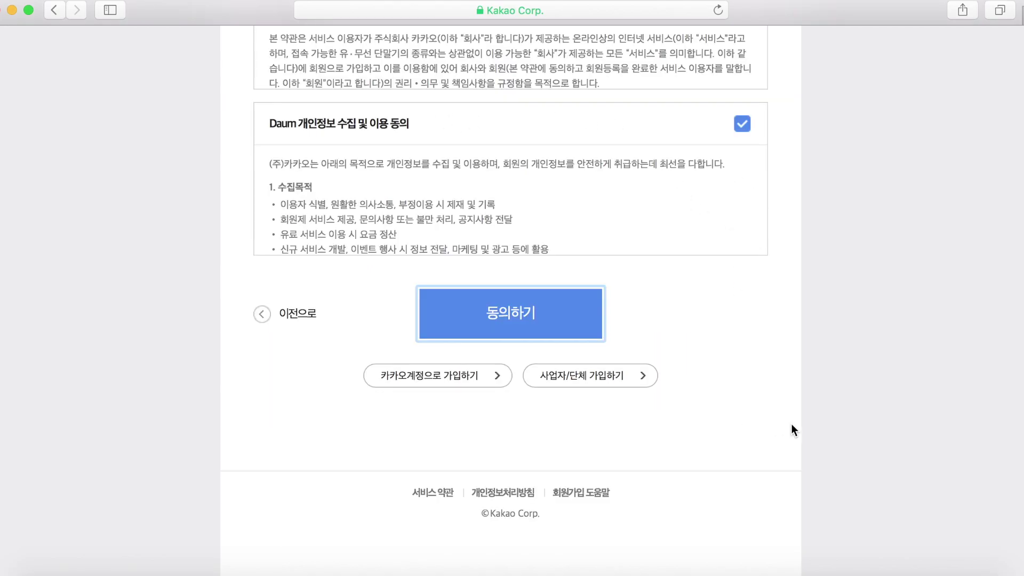
pyautogui.click(517, 316)
pyautogui.click(557, 284)
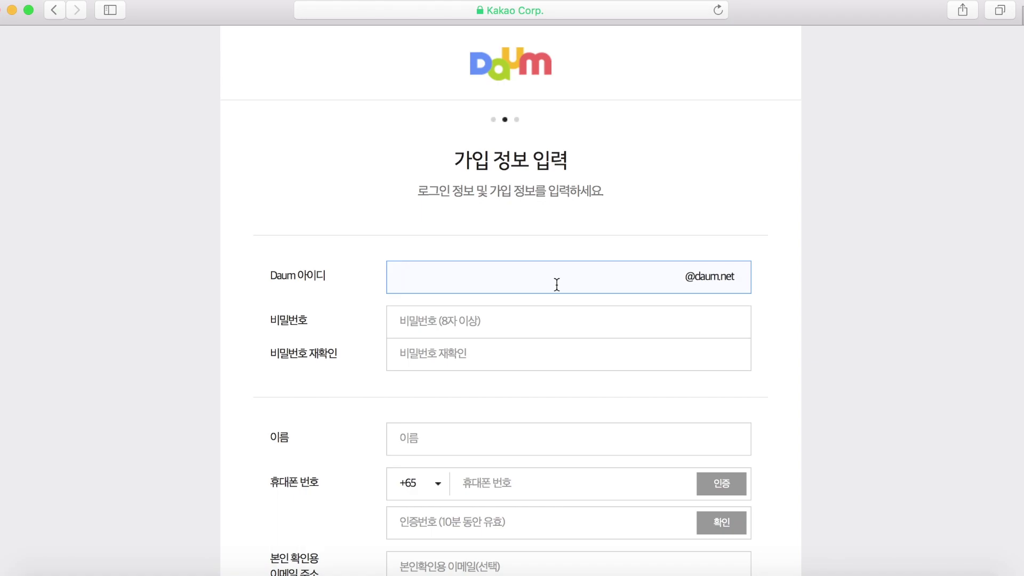
# Enter the new account ID and the account password, confirming the password matches
pyautogui.write('98howto98')
pyautogui.click(455, 311)
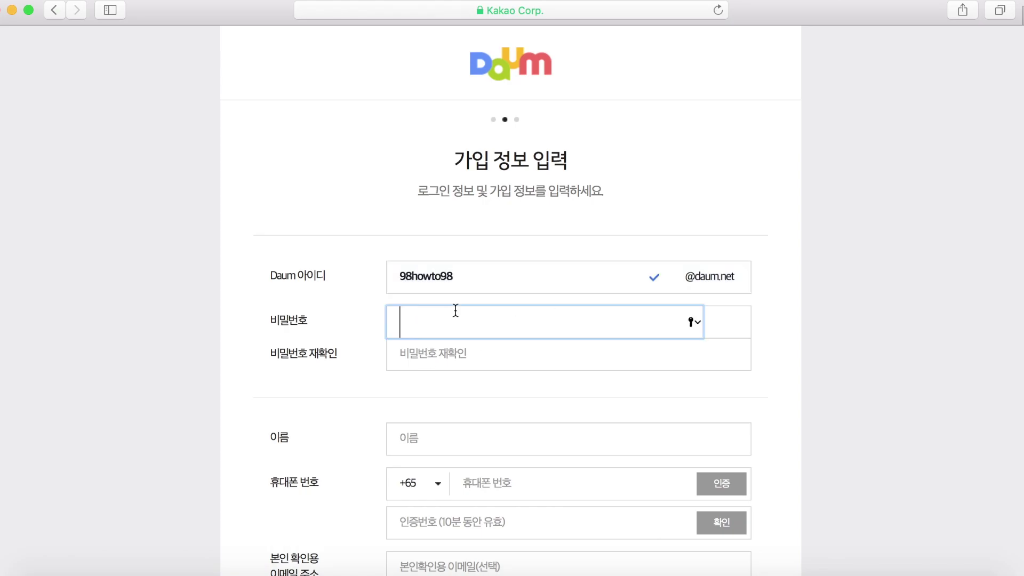
pyautogui.write('123456789')
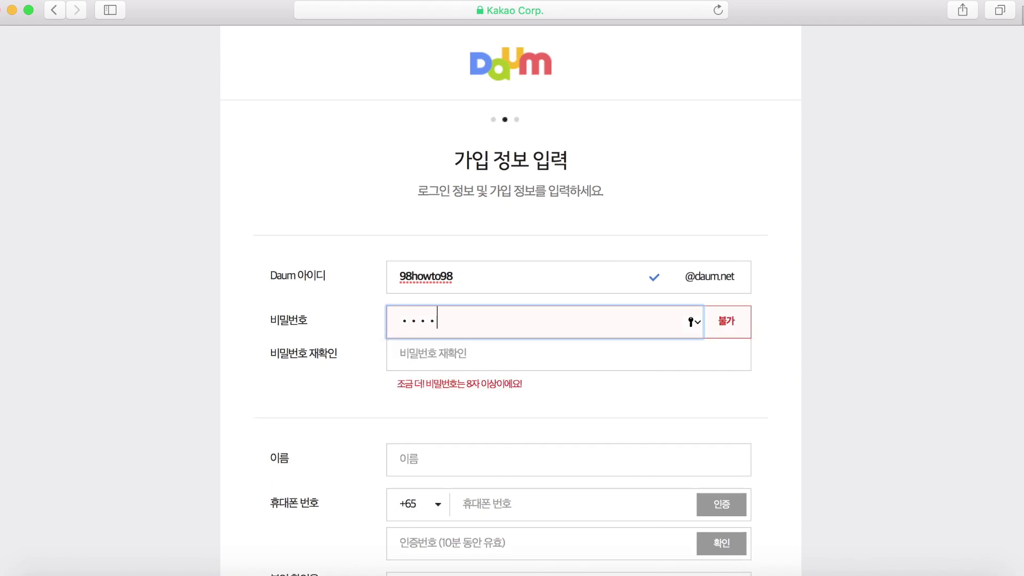
pyautogui.click(457, 355)
pyautogui.write('1234')
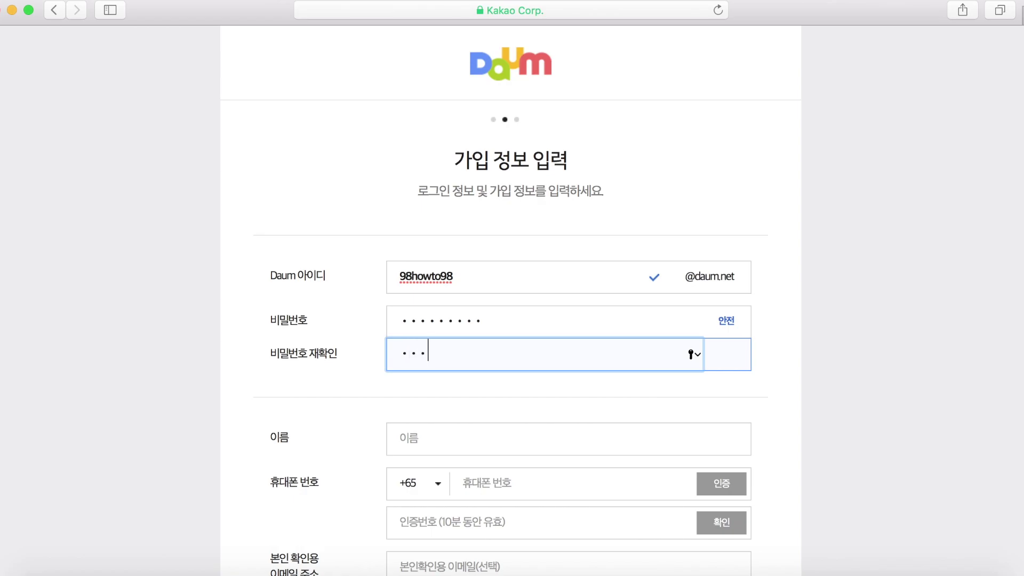
pyautogui.write('56789')
pyautogui.click(878, 276)
# Fill in the member's name and keep Singapore +65 as the phone country code
pyautogui.scroll(-5, 794, 445)
pyautogui.click(550, 211)
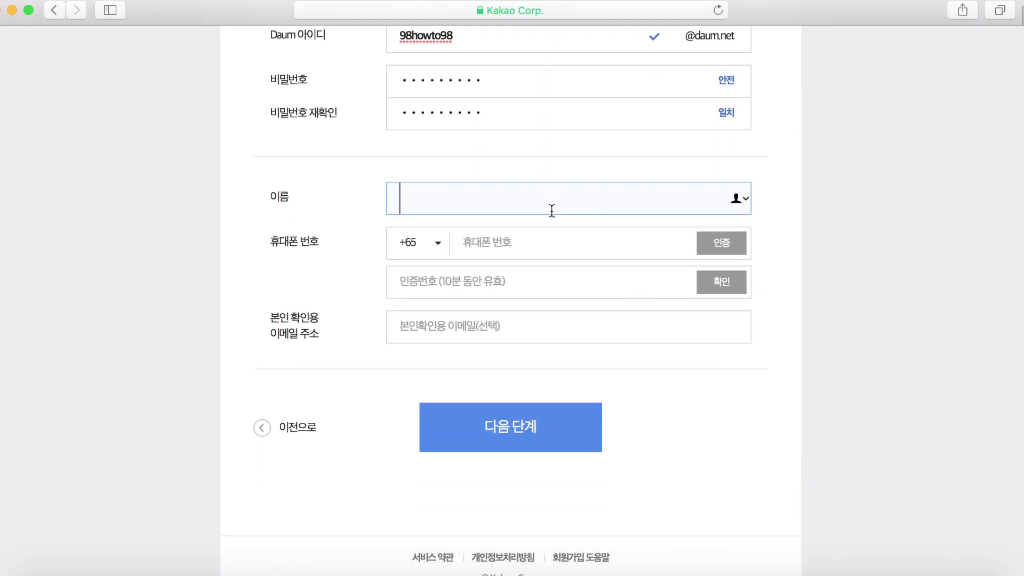
pyautogui.write('98howto98')
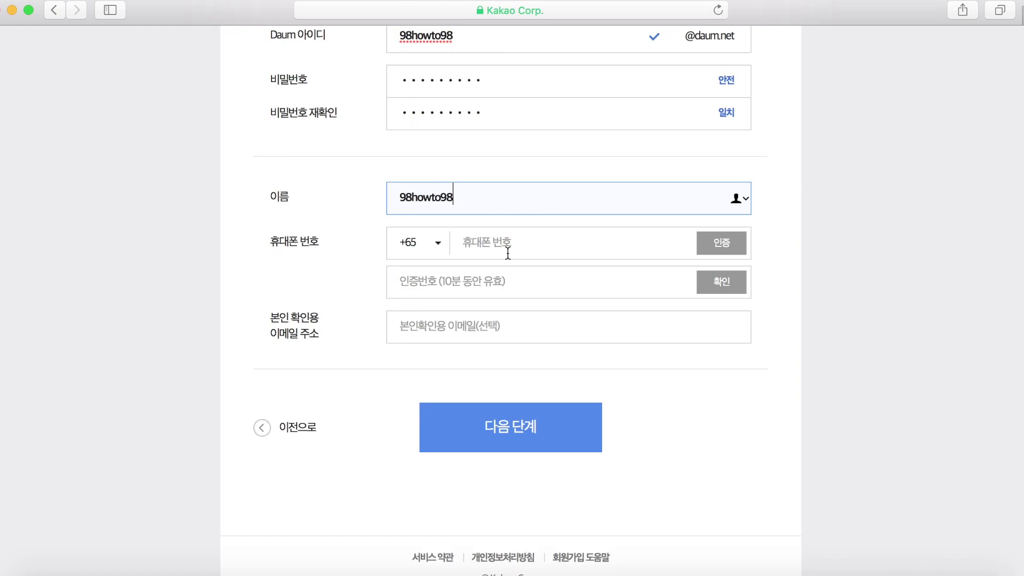
pyautogui.click(439, 249)
pyautogui.click(438, 264)
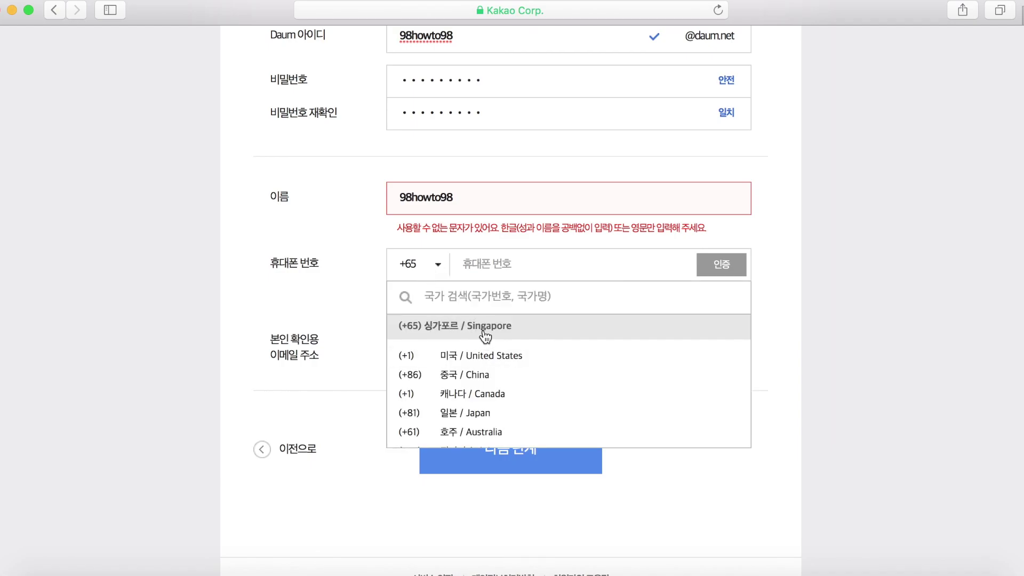
pyautogui.click(482, 337)
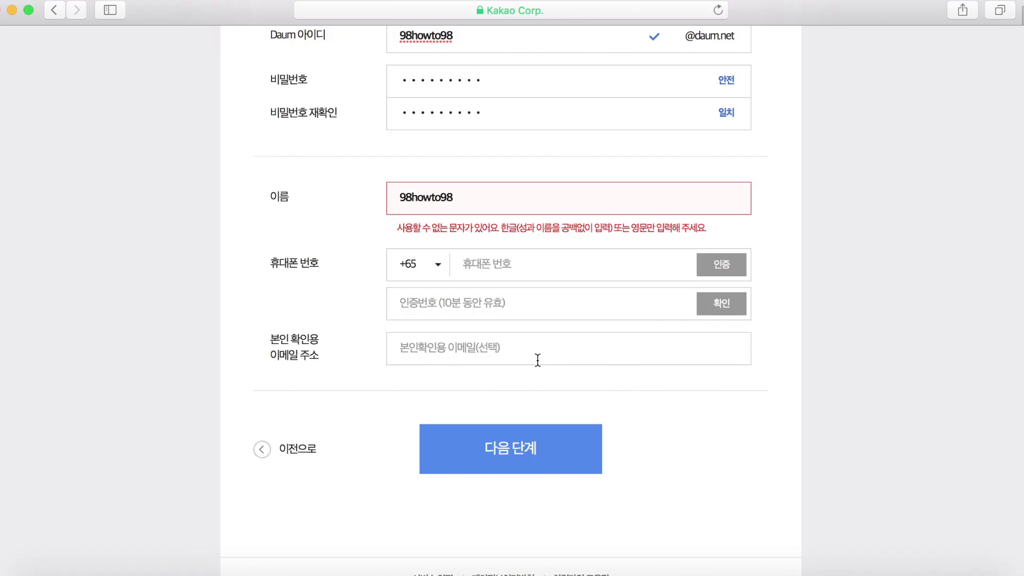
# Type the recovery e-mail address into the identity-confirmation e-mail field
pyautogui.click(537, 359)
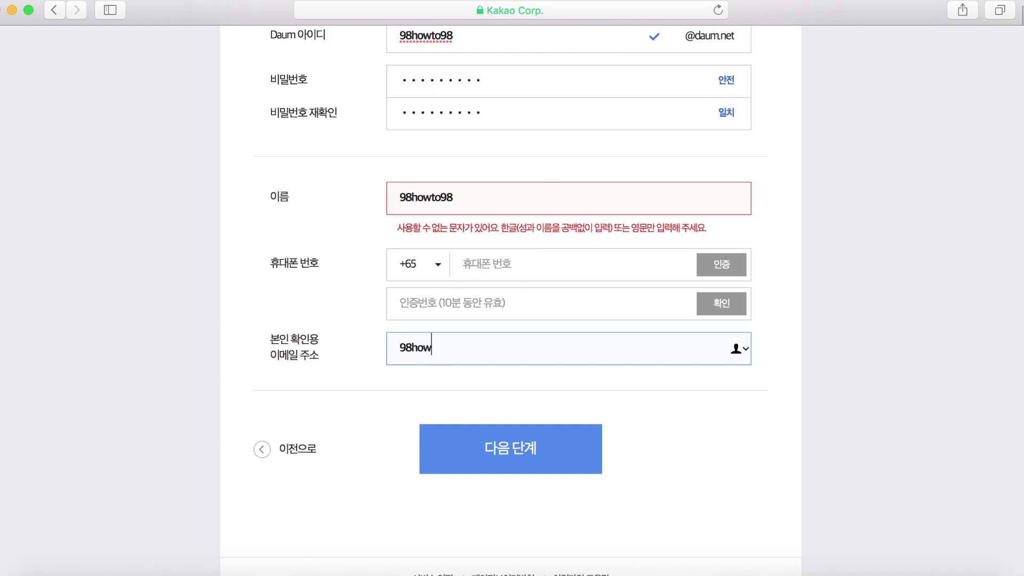
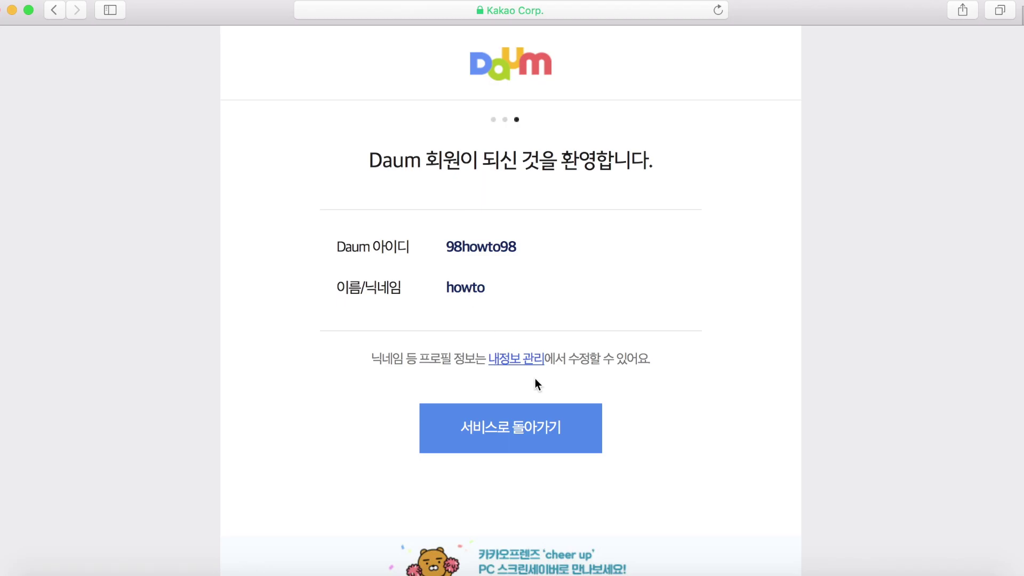
# Return to Daum signed in, view the empty joined-cafes panel, and browse cafes
pyautogui.click(530, 427)
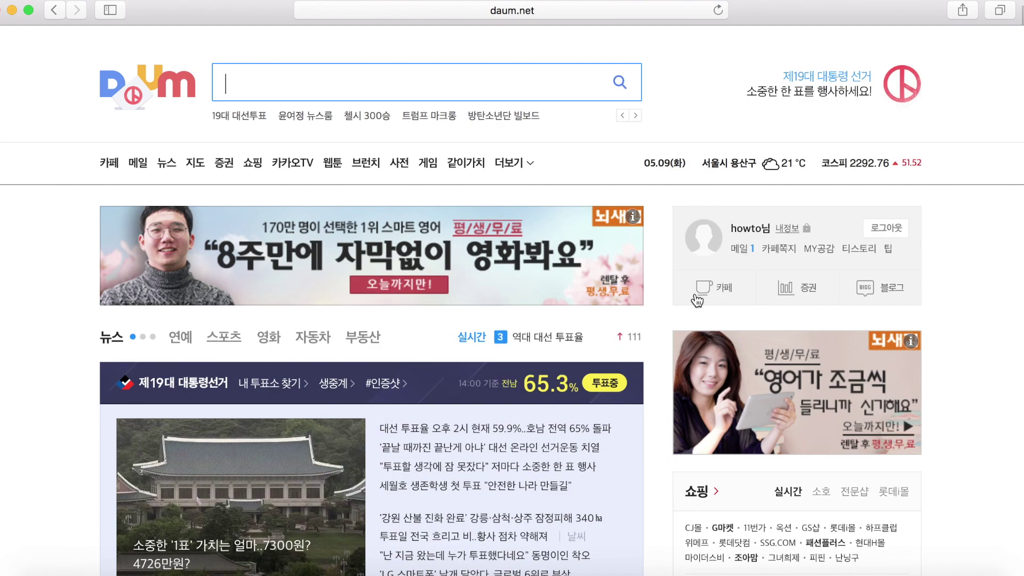
pyautogui.click(715, 290)
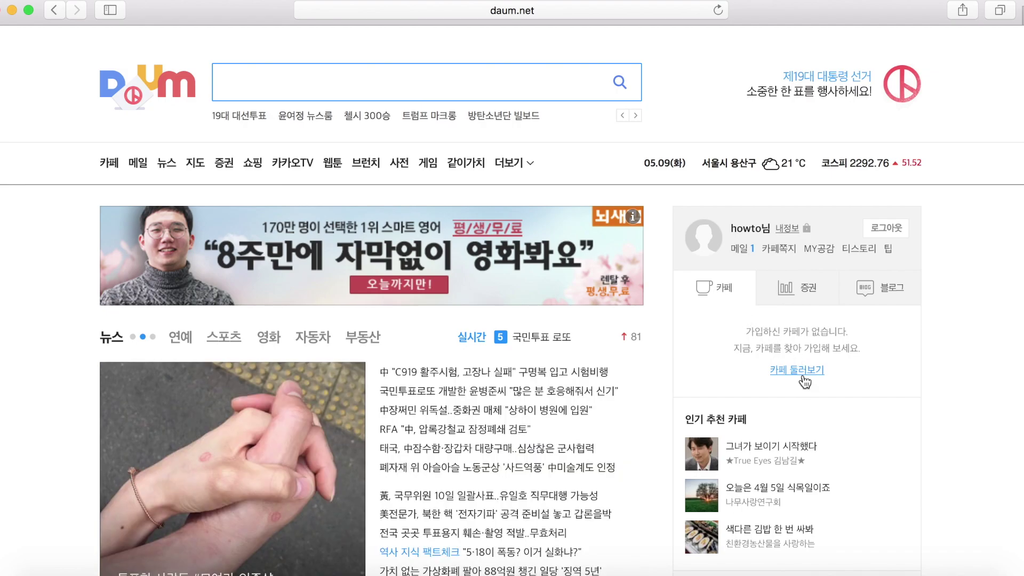
pyautogui.click(800, 372)
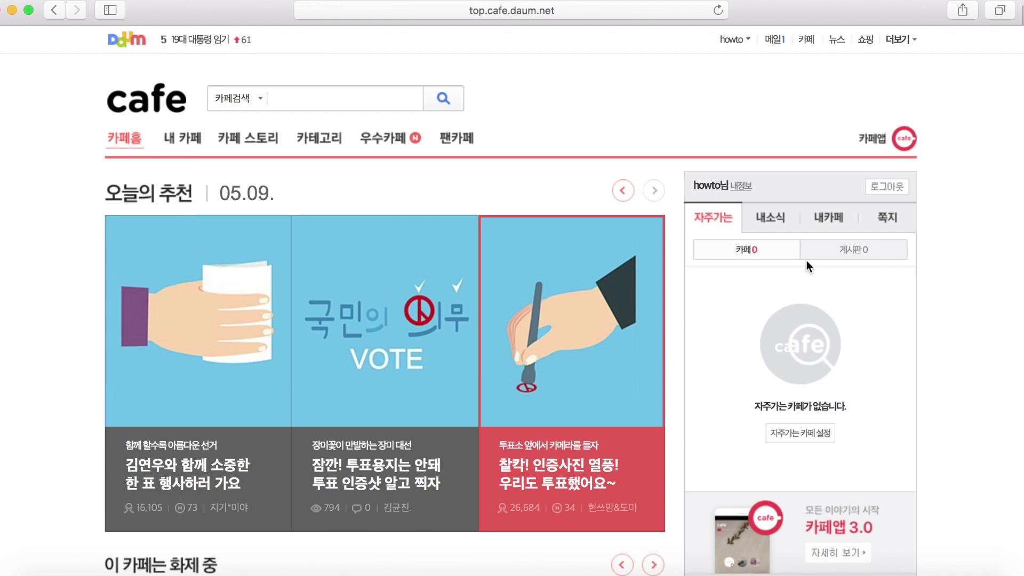
# Search Daum Cafe for BTS and open the official 방탄소년단 fan cafe
pyautogui.click(369, 98)
pyautogui.write('BTS')
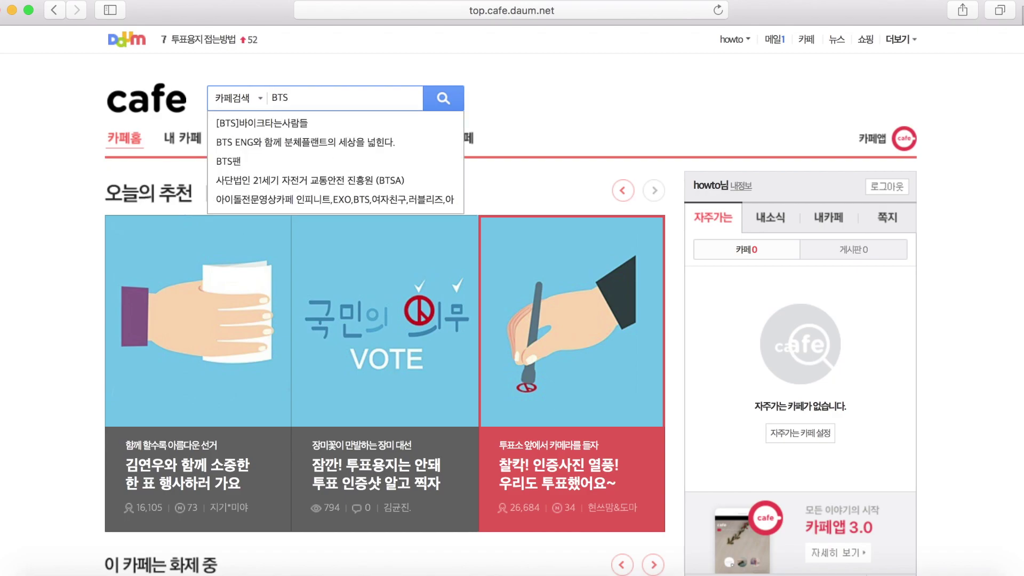
pyautogui.press('Return')
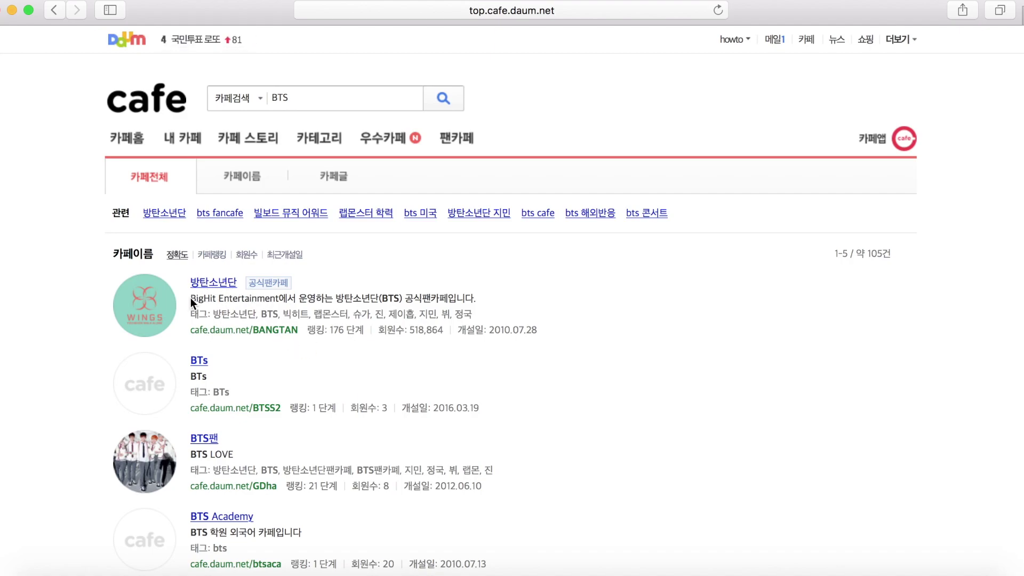
pyautogui.click(229, 284)
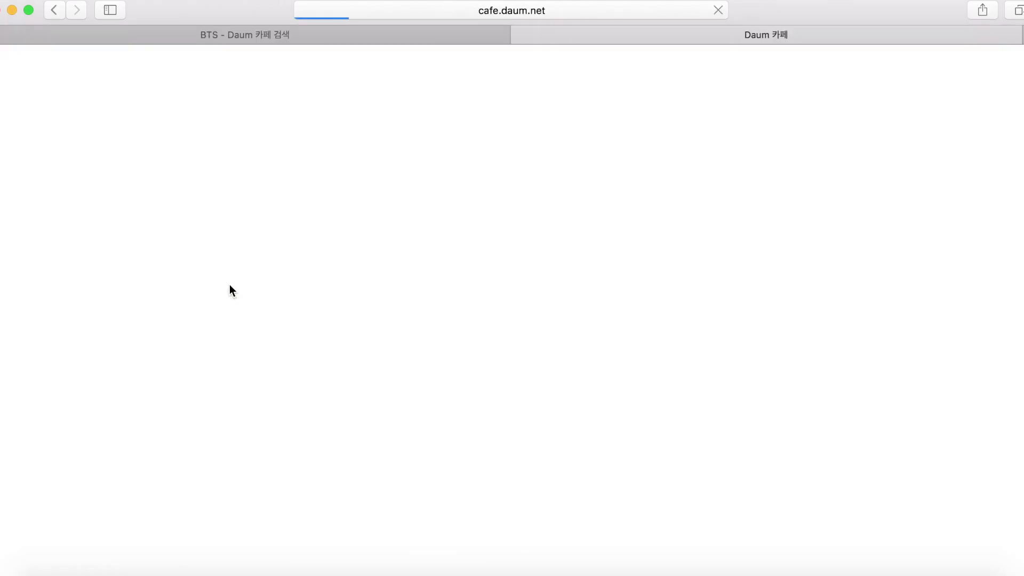
pyautogui.scroll(-5, 229, 283)
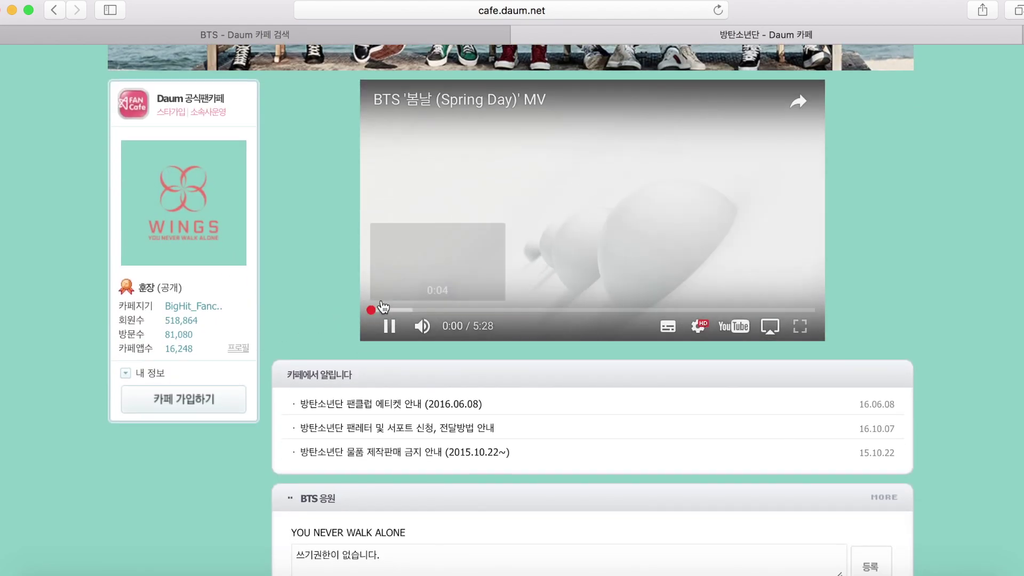
# Pause the playing music video and start joining the 방탄소년단 fan cafe
pyautogui.click(389, 327)
pyautogui.scroll(-2, 222, 351)
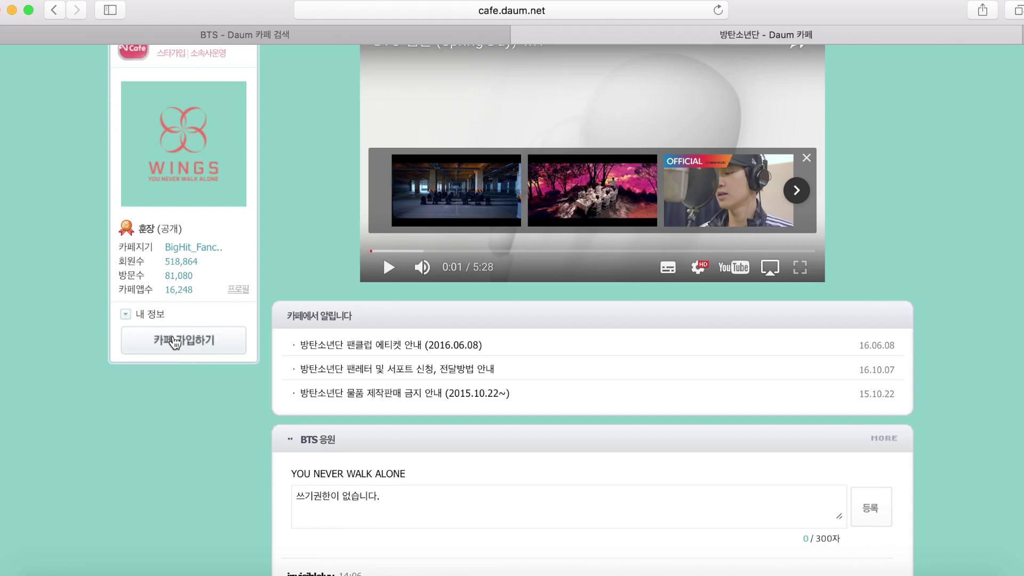
pyautogui.click(174, 342)
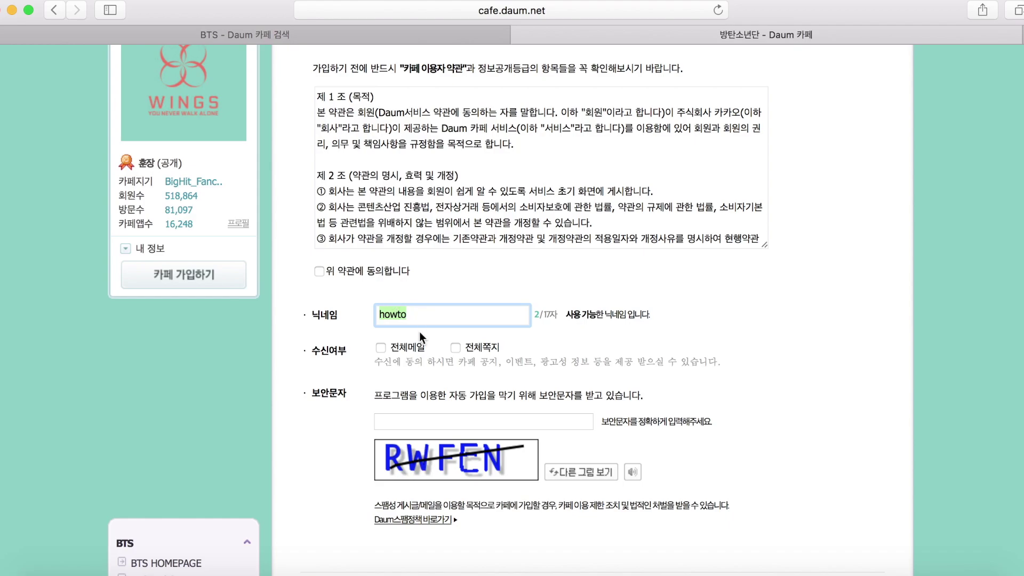
# Accept the cafe terms, keep the prefilled nickname, and opt into all cafe mail and messages
pyautogui.click(319, 272)
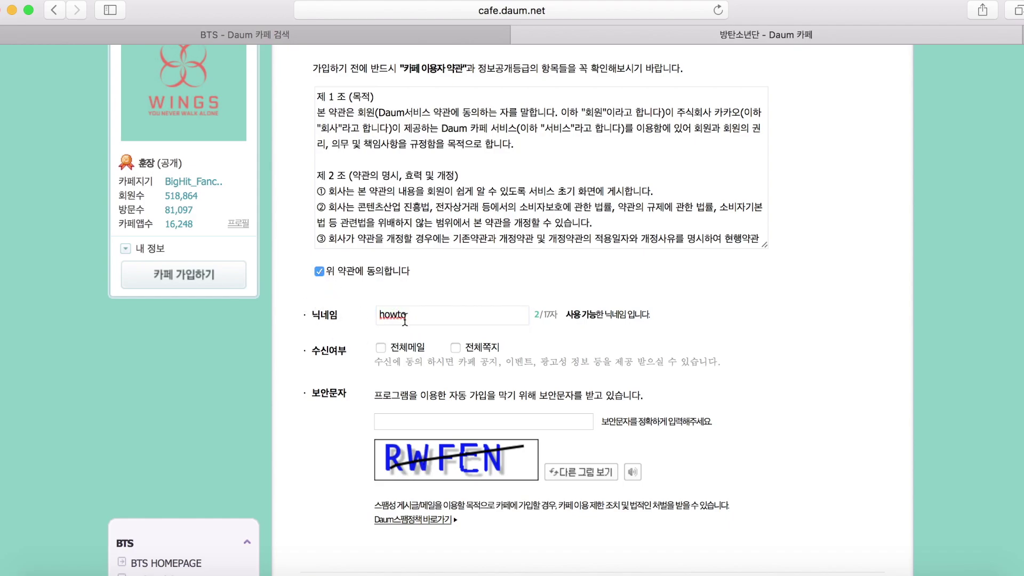
pyautogui.click(402, 322)
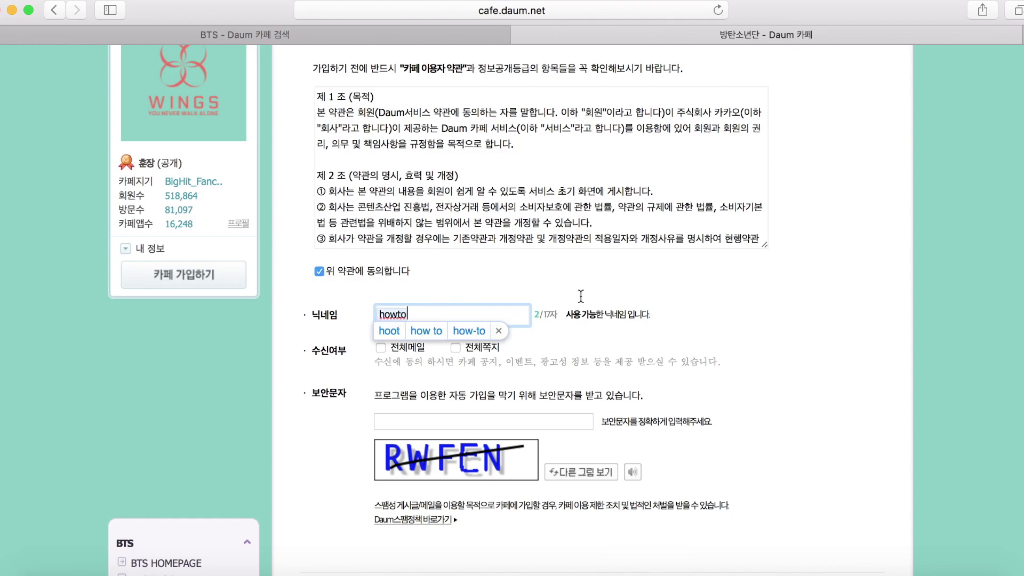
pyautogui.click(617, 268)
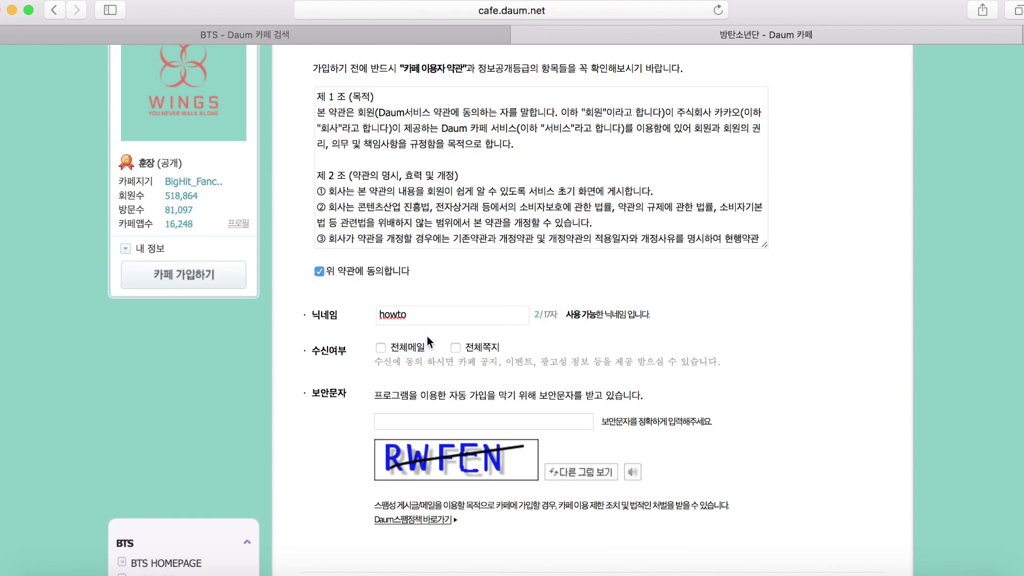
pyautogui.click(455, 348)
pyautogui.click(382, 348)
# Enter the security check text and submit the membership application
pyautogui.scroll(-1, 691, 379)
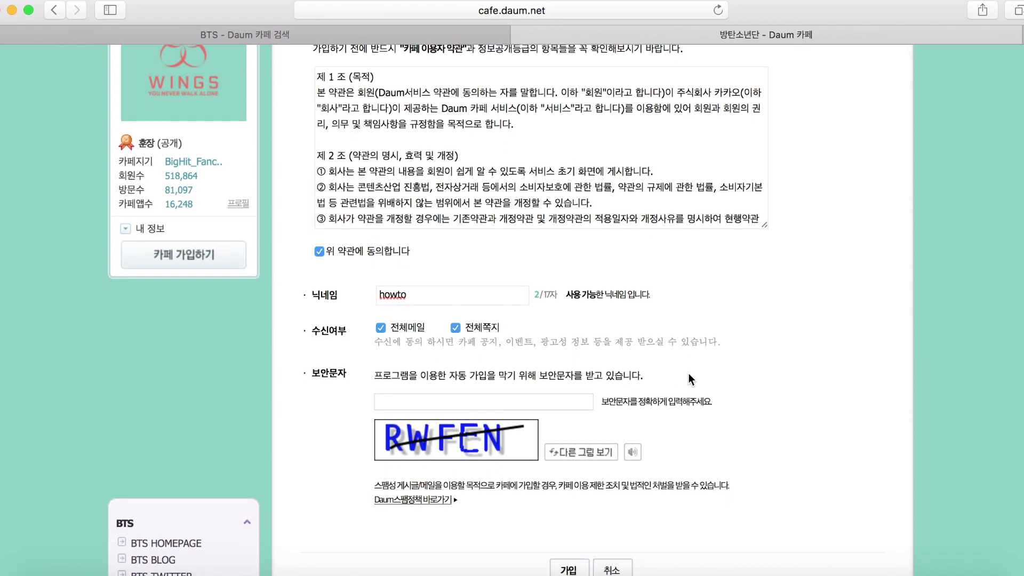
pyautogui.scroll(-1, 667, 405)
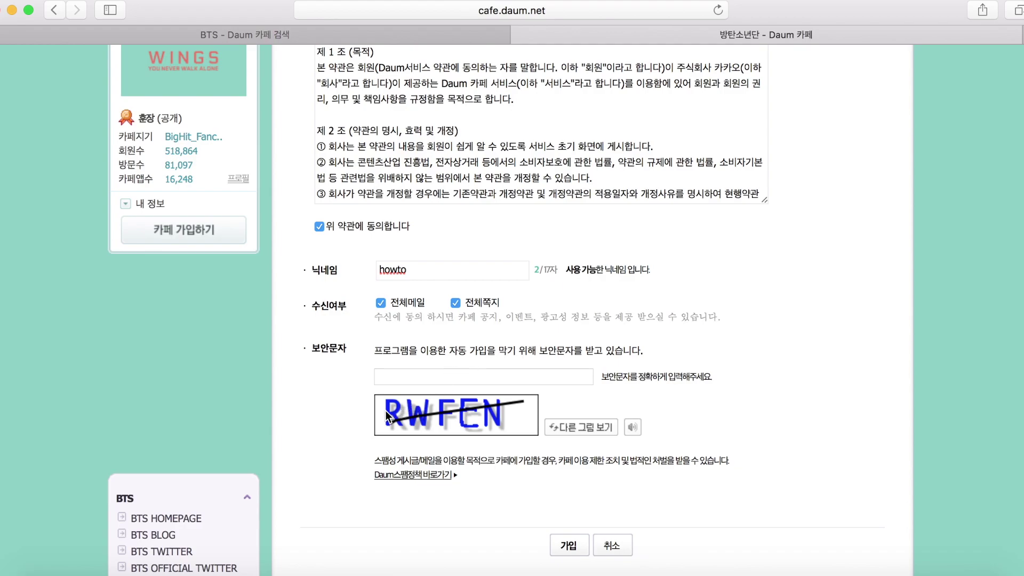
pyautogui.click(445, 377)
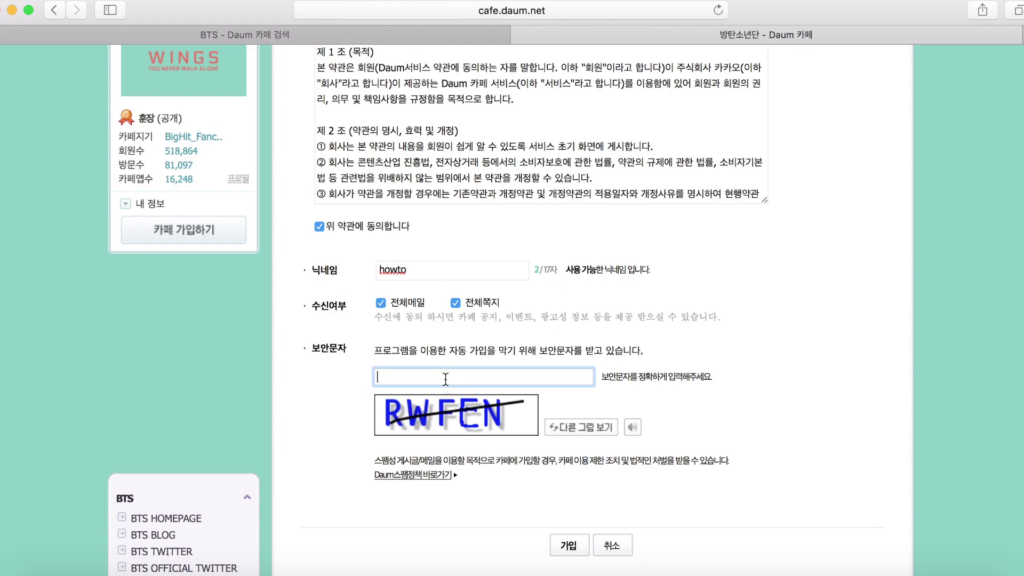
pyautogui.write('RWFEN')
pyautogui.scroll(-2, 709, 482)
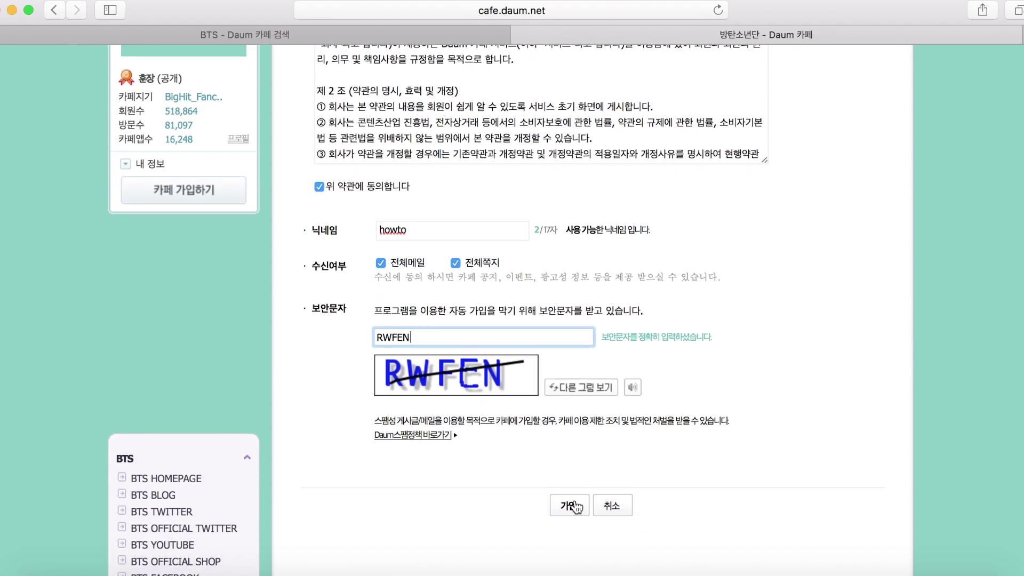
pyautogui.click(571, 506)
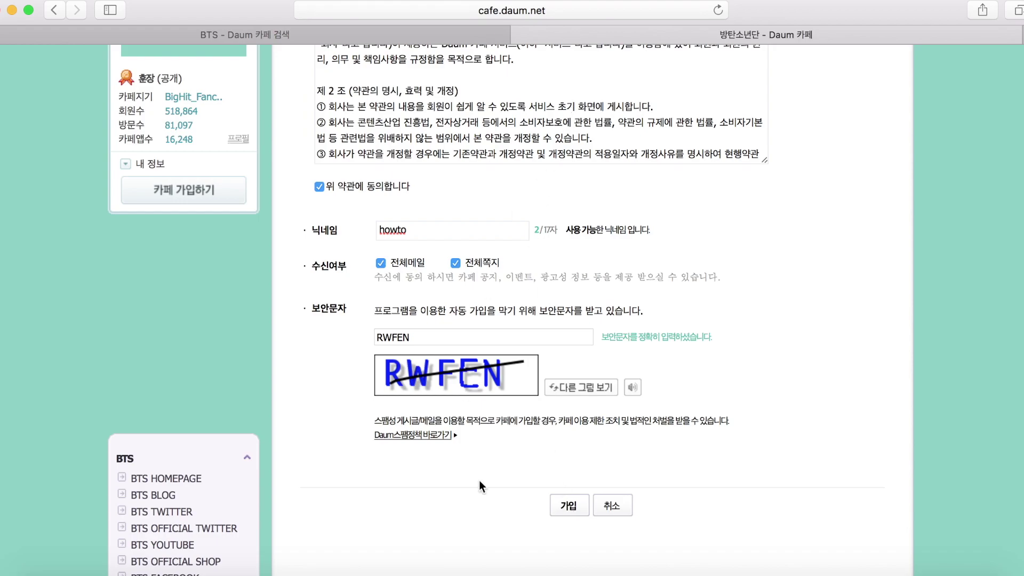
pyautogui.scroll(-5, 542, 406)
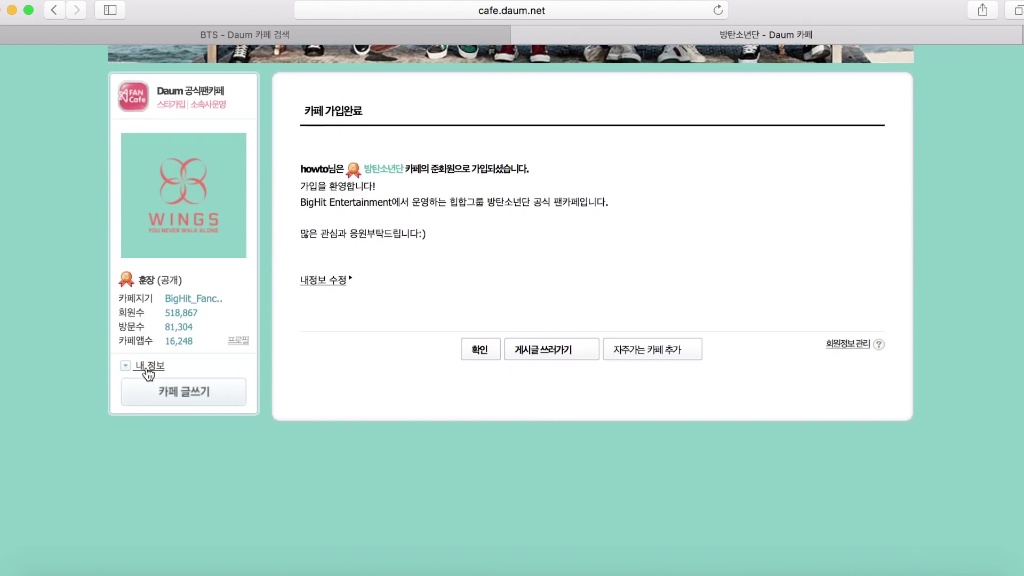
pyautogui.scroll(3, 546, 209)
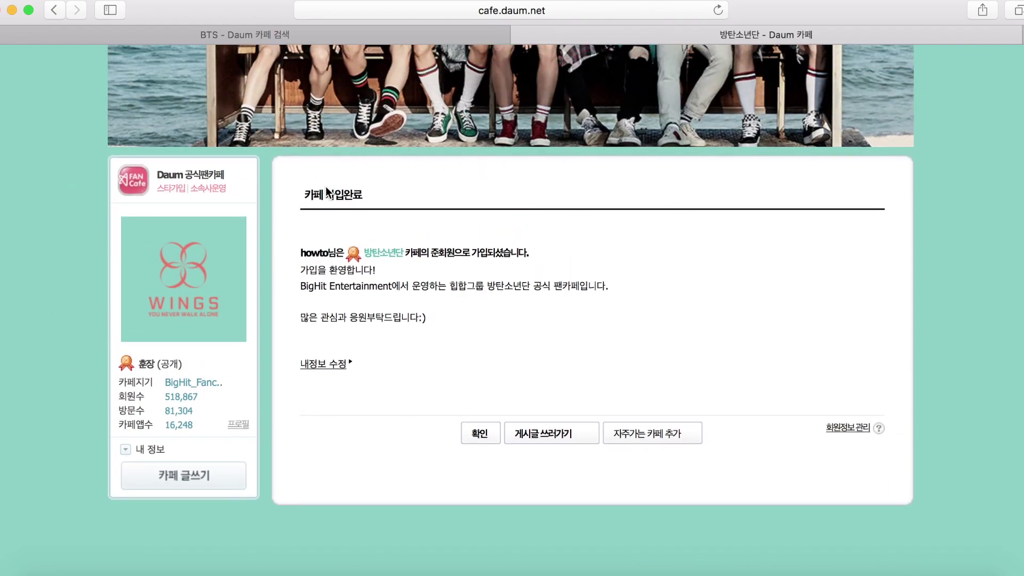
pyautogui.scroll(1, 327, 192)
pyautogui.scroll(5, 420, 405)
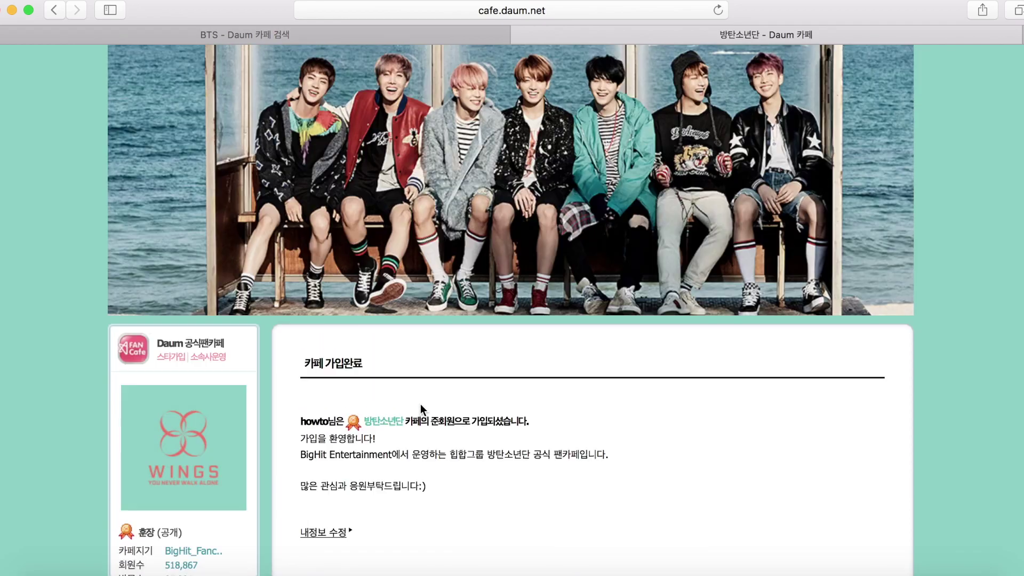
pyautogui.scroll(1, 420, 410)
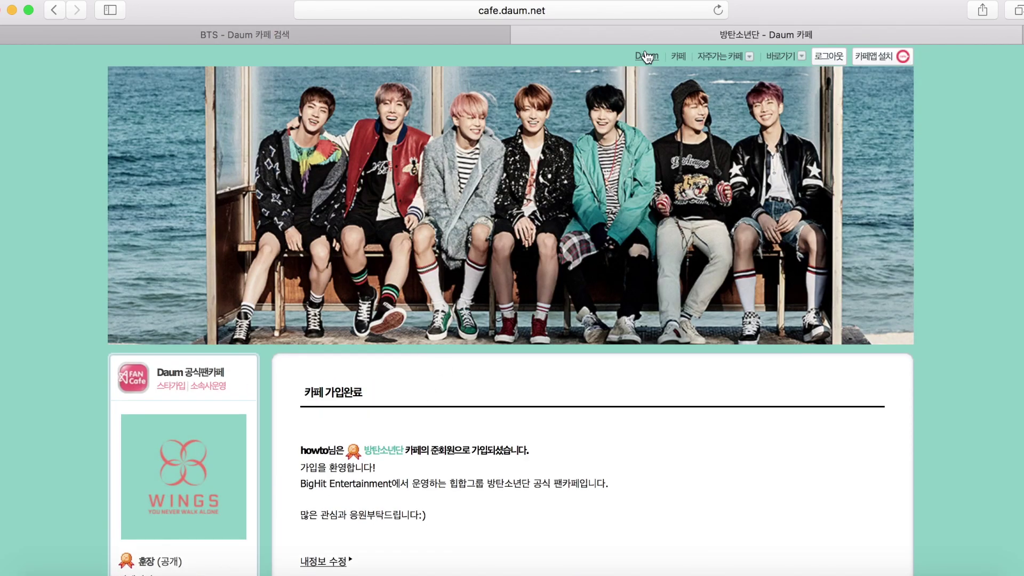
pyautogui.click(289, 40)
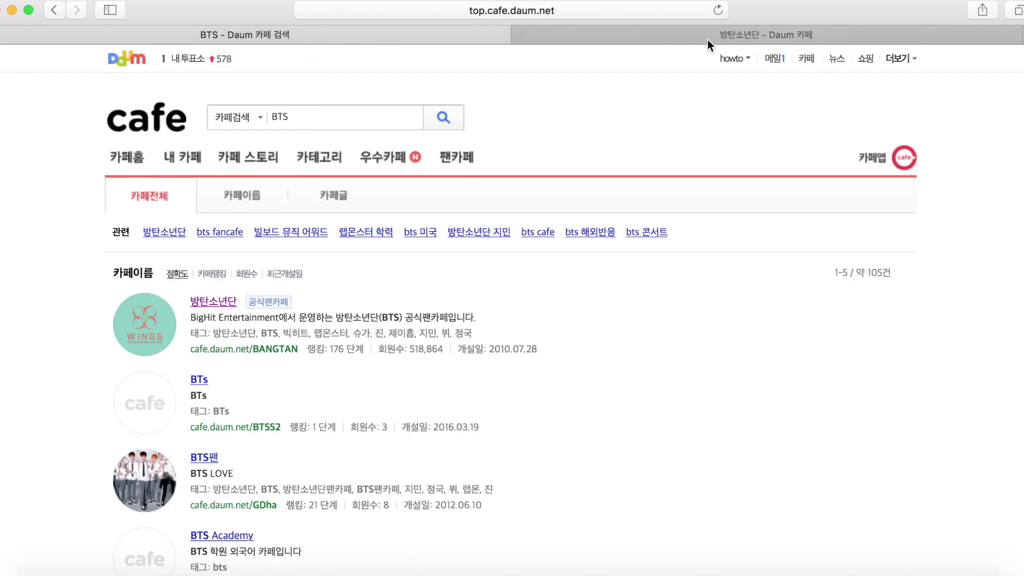
pyautogui.click(722, 35)
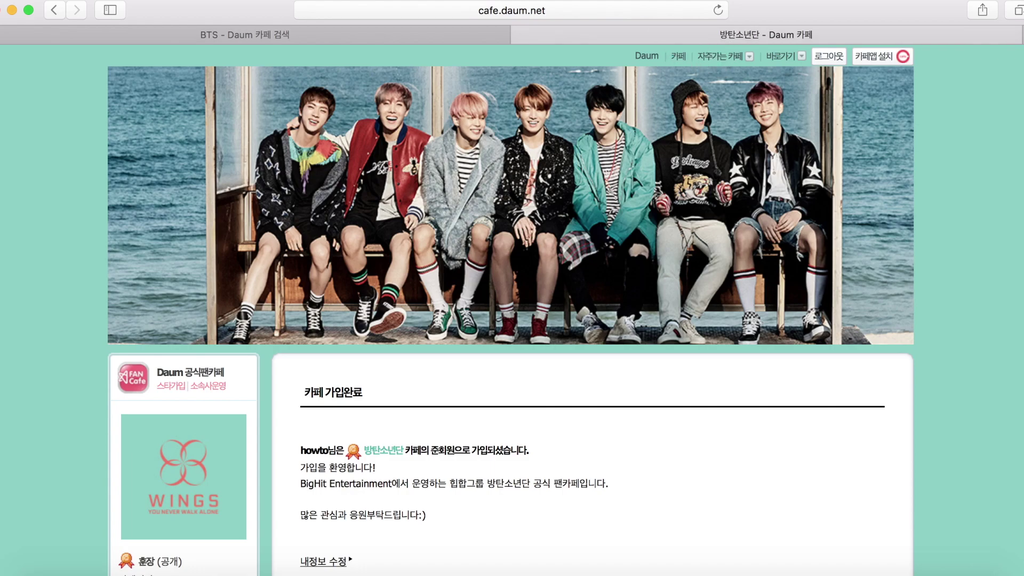